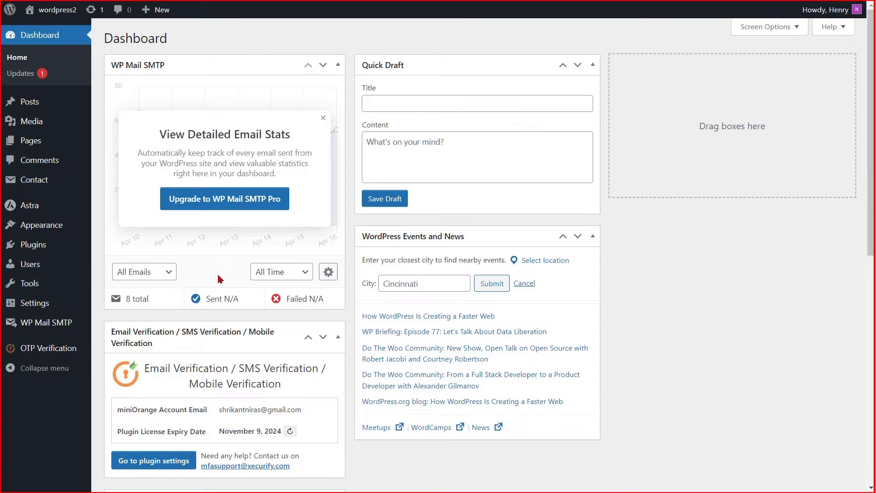
# Search the OTP Verification form list for 'Contact Form 7' and open '7. Contact Form 7 - Contact Form'.
pyautogui.click(38, 351)
pyautogui.click(298, 176)
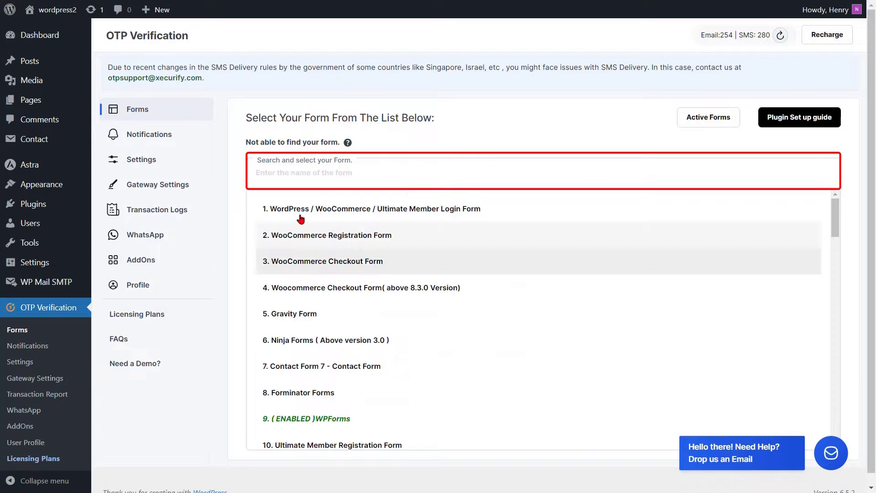
pyautogui.write('Contact Form 7')
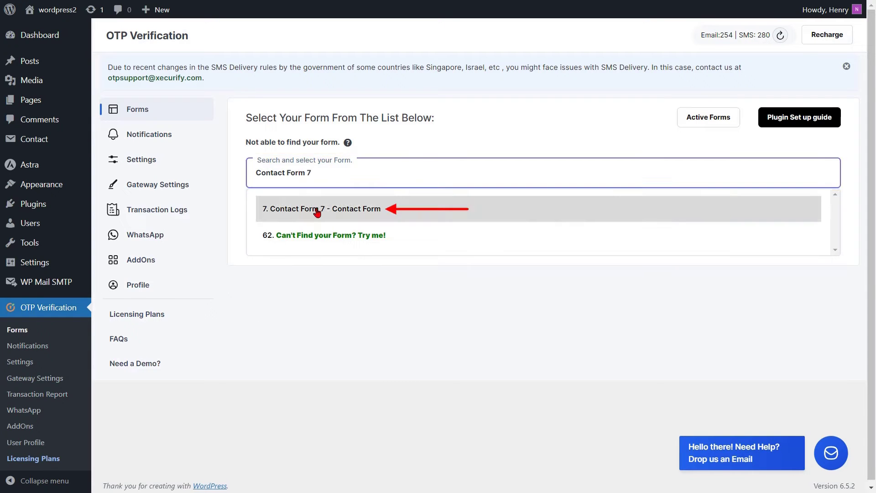
pyautogui.click(305, 210)
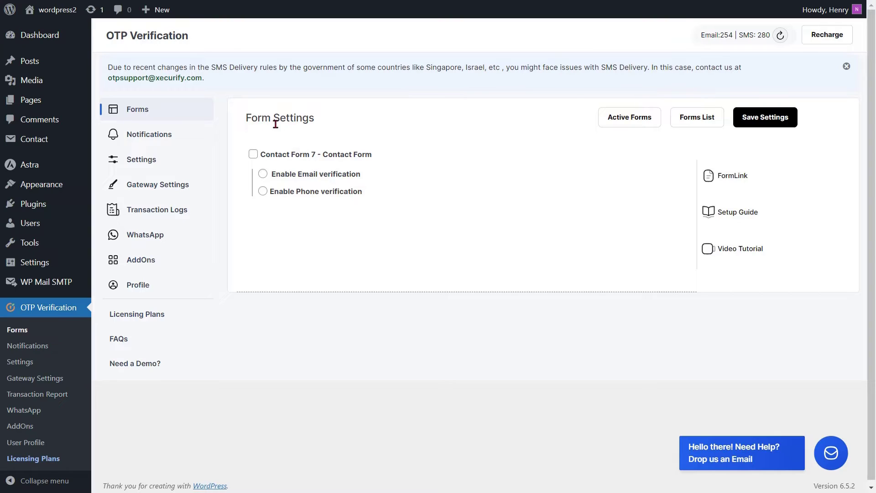
# Enable Contact Form 7 - Contact Form with phone verification, then go to the Contact Forms list.
pyautogui.click(253, 155)
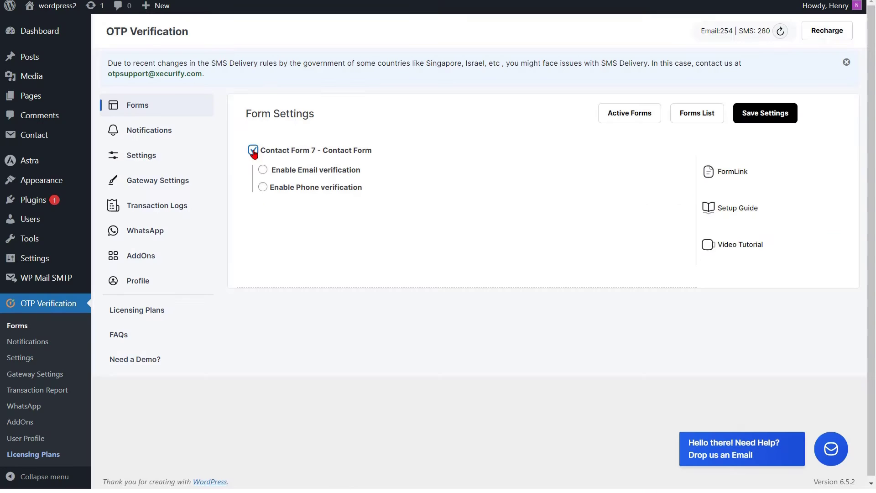
pyautogui.click(262, 188)
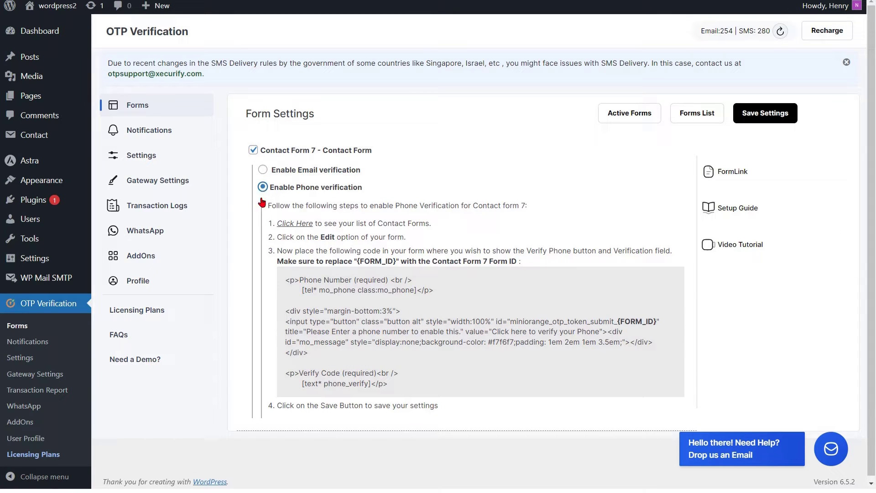
pyautogui.click(299, 226)
# Open Contact form 1 in the editor and select the phone-verification code snippet.
pyautogui.moveTo(139, 257)
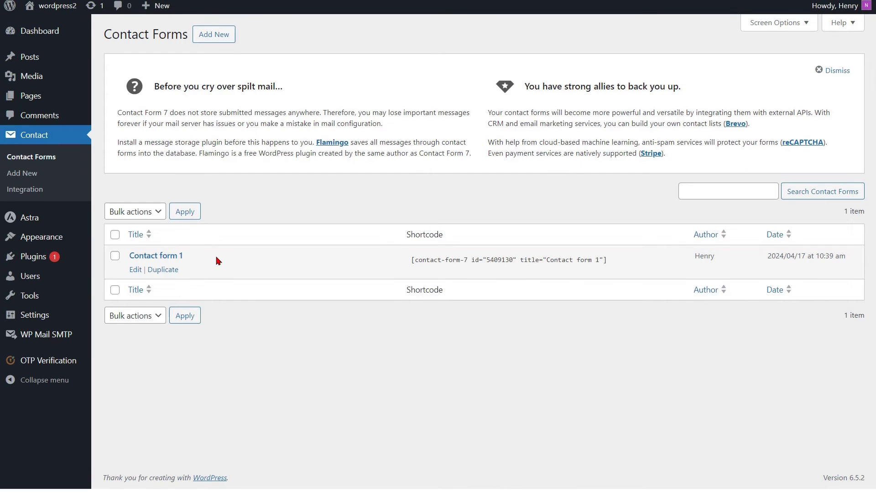
pyautogui.click(136, 269)
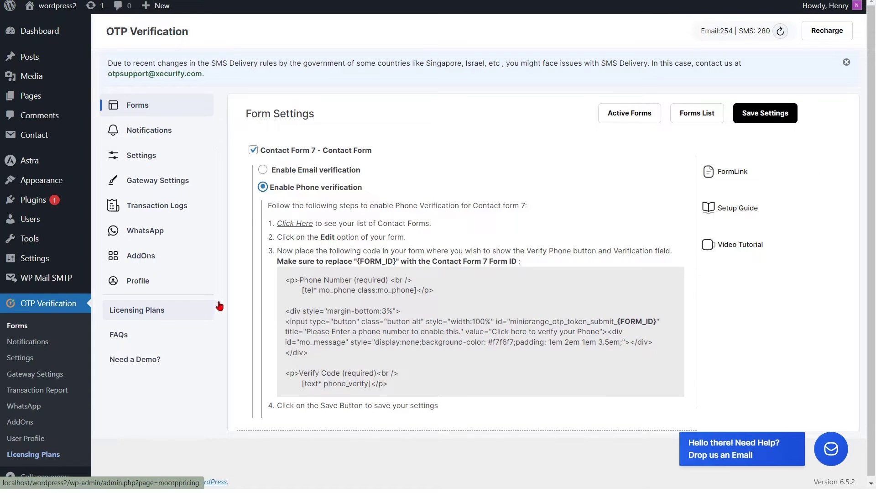
pyautogui.moveTo(285, 280); pyautogui.dragTo(395, 386)
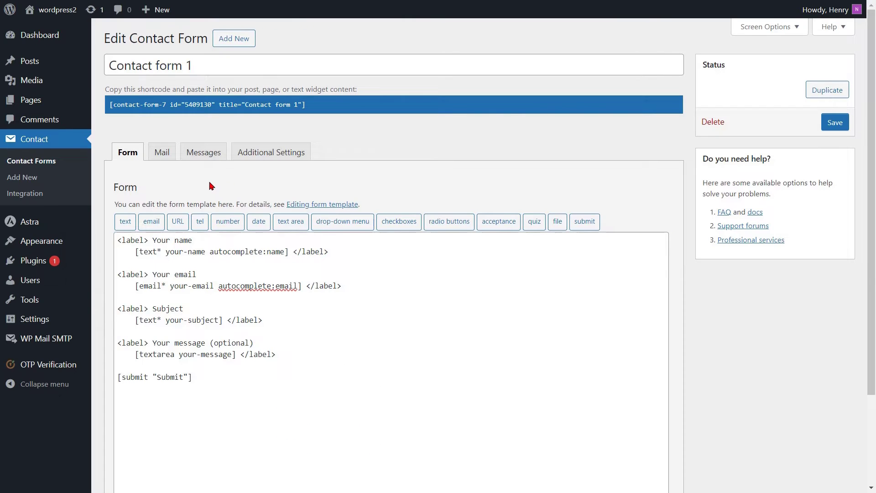
# Paste the phone-verification snippet after the email field, replace {FORM_ID} with 5409130, and save.
pyautogui.click(136, 297)
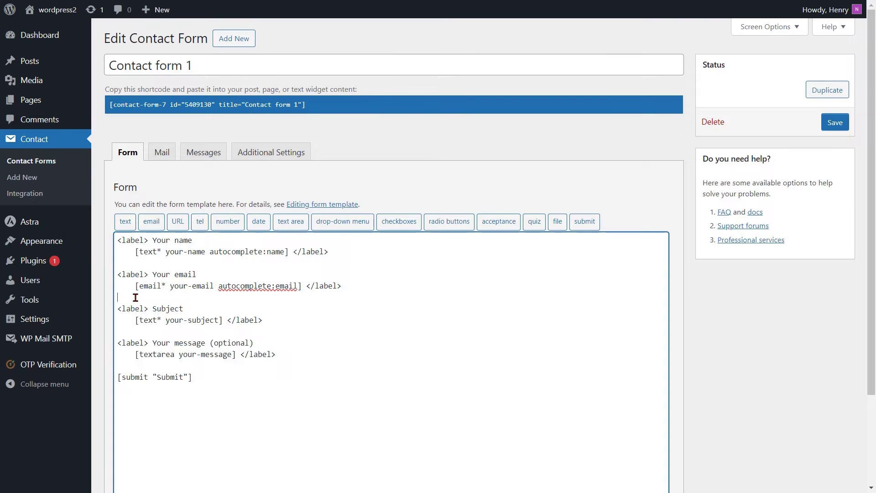
pyautogui.press('Return')
pyautogui.press('Return')
pyautogui.hotkey('ctrl', 'v')
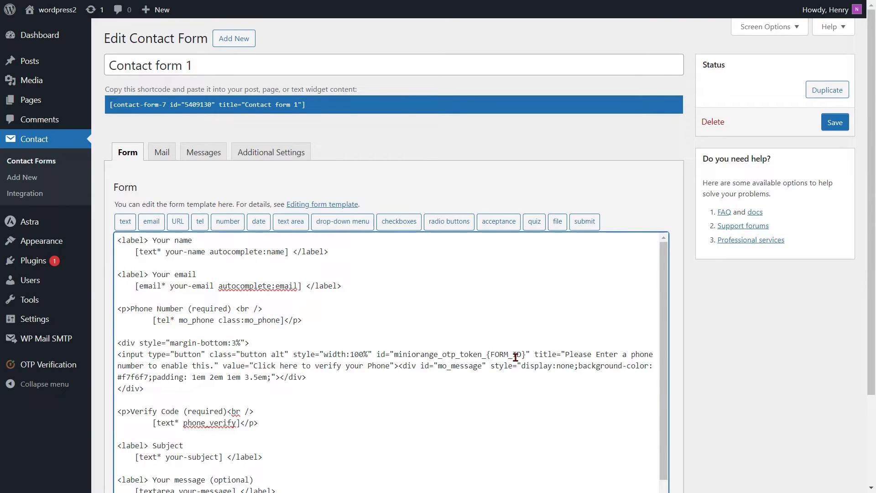
pyautogui.doubleClick(197, 104)
pyautogui.hotkey('ctrl', 'c')
pyautogui.moveTo(529, 355); pyautogui.dragTo(485, 355)
pyautogui.hotkey('ctrl', 'v')
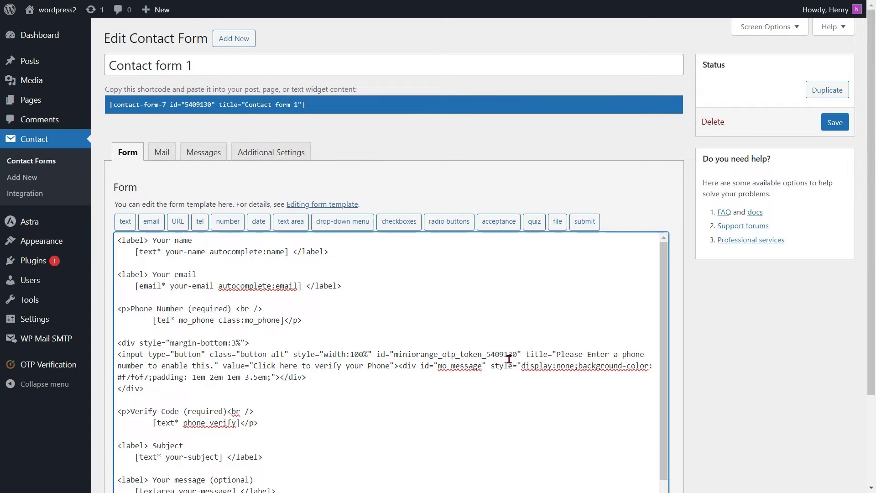
pyautogui.scroll(-1, 254, 464)
pyautogui.scroll(-3, 254, 463)
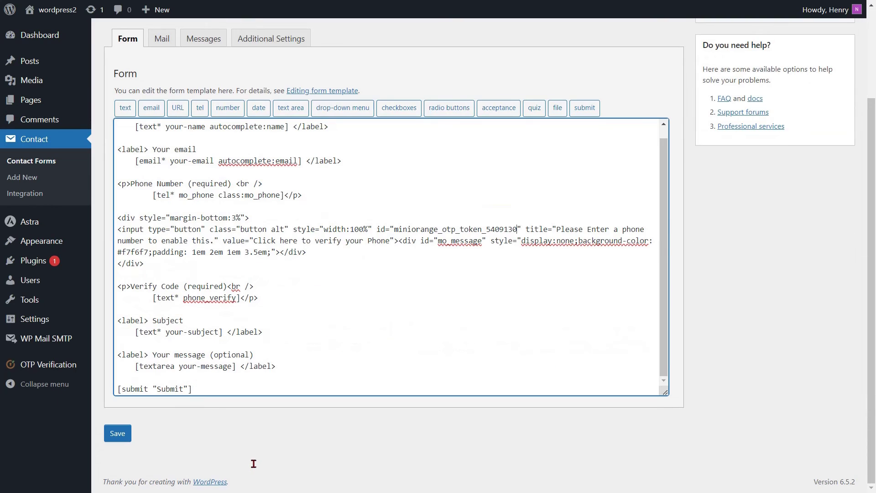
pyautogui.click(118, 432)
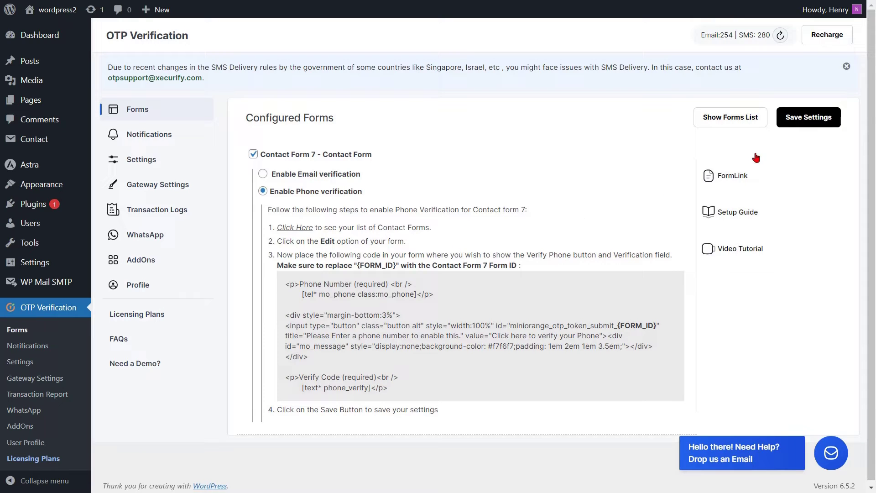
# Save the phone-verification form settings for Contact Form 7 - Contact Form.
pyautogui.click(809, 122)
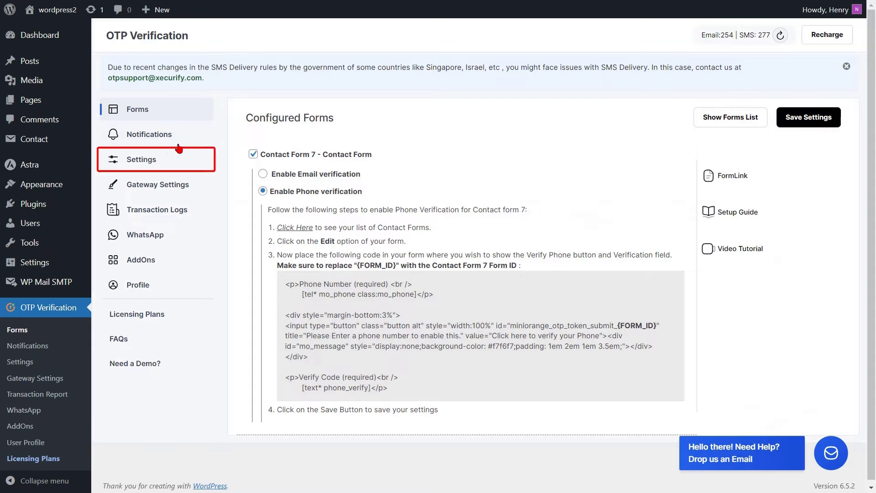
# Set United States as the default country code, enable the country code dropdown, and save.
pyautogui.click(147, 160)
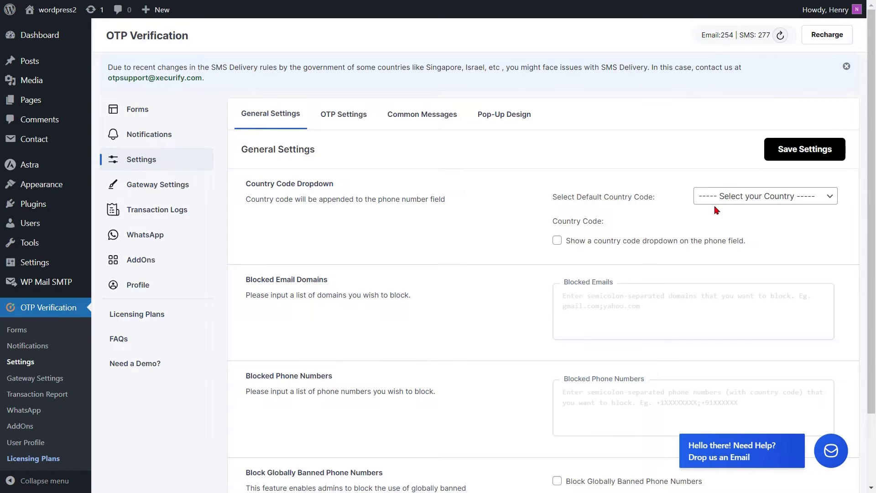
pyautogui.click(751, 198)
pyautogui.write('united')
pyautogui.scroll(-3, 639, 381)
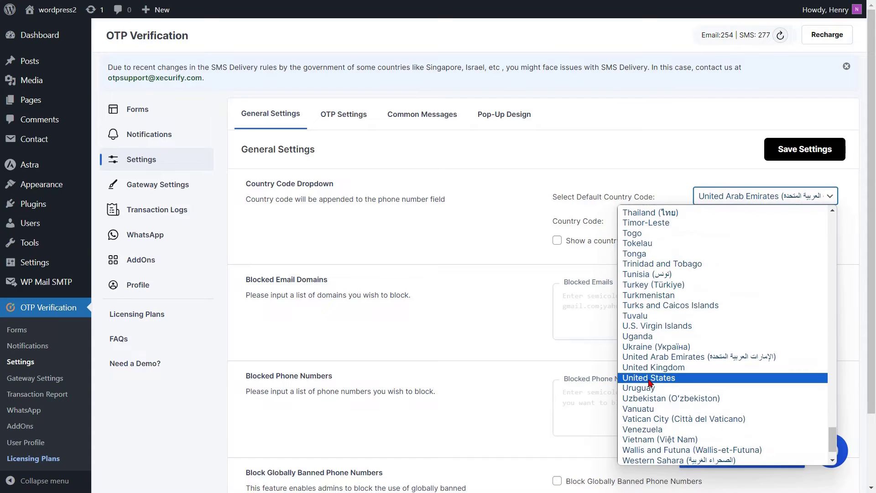
pyautogui.click(639, 382)
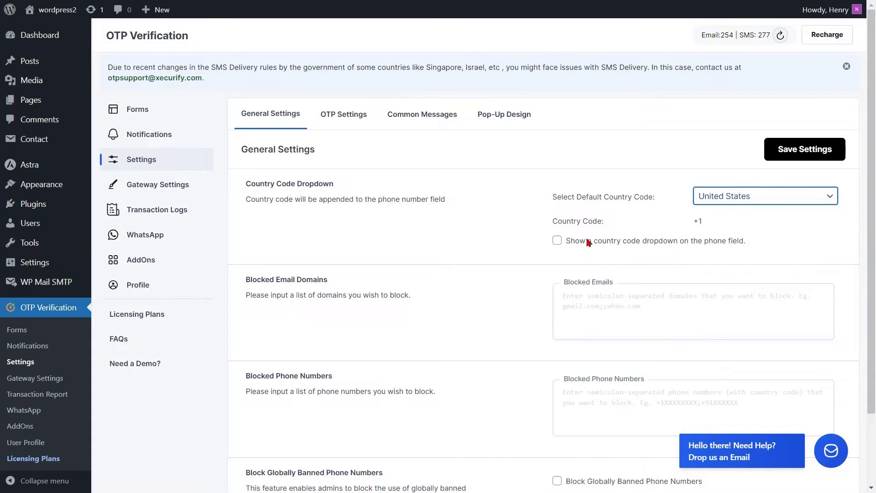
pyautogui.click(557, 242)
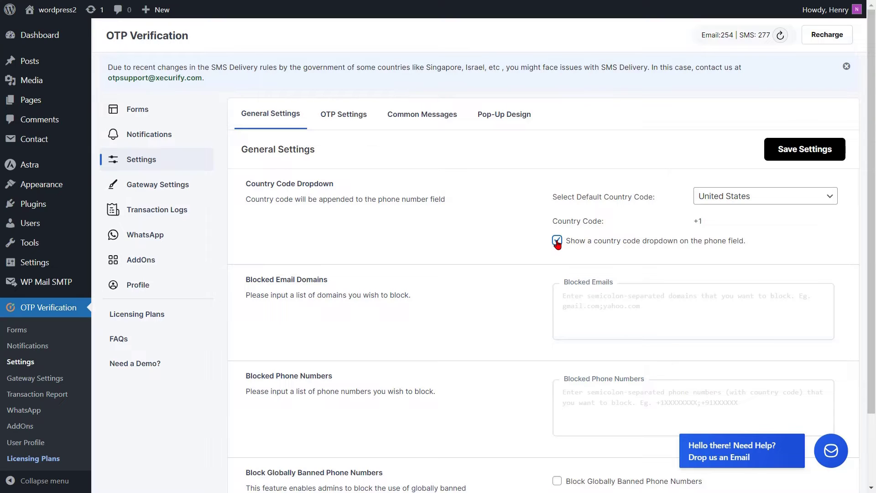
pyautogui.click(805, 150)
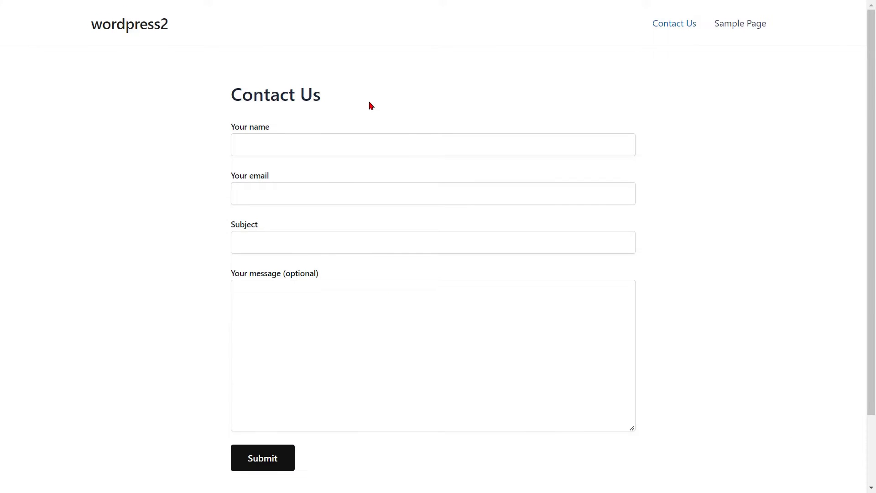
# Enter a name, e-mail address and phone number on the Contact Us form and request the phone OTP.
pyautogui.scroll(-2, 370, 106)
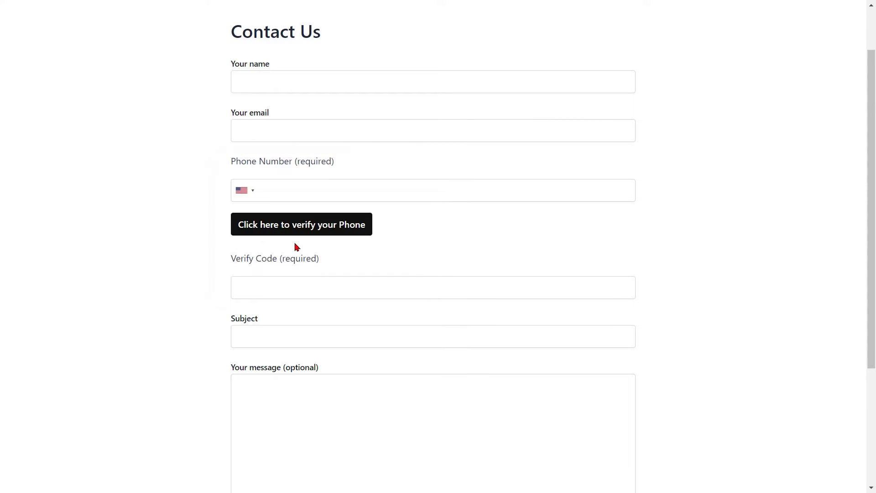
pyautogui.click(270, 79)
pyautogui.write('John')
pyautogui.click(260, 130)
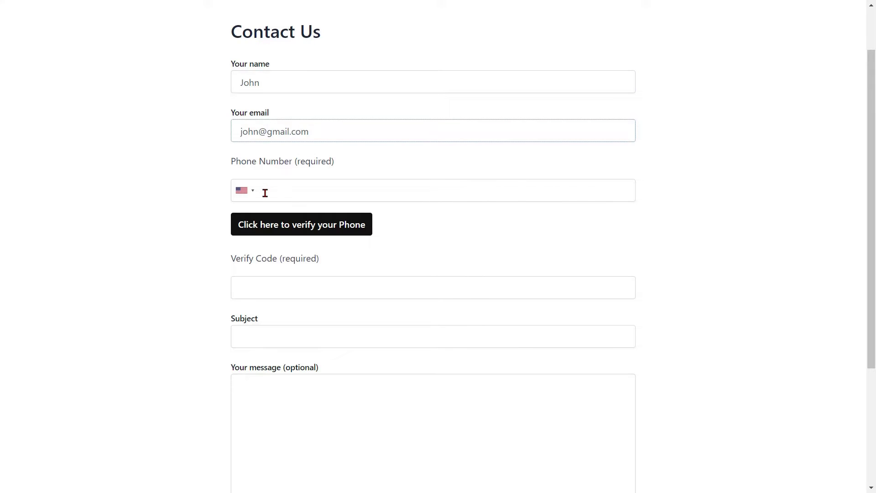
pyautogui.click(266, 192)
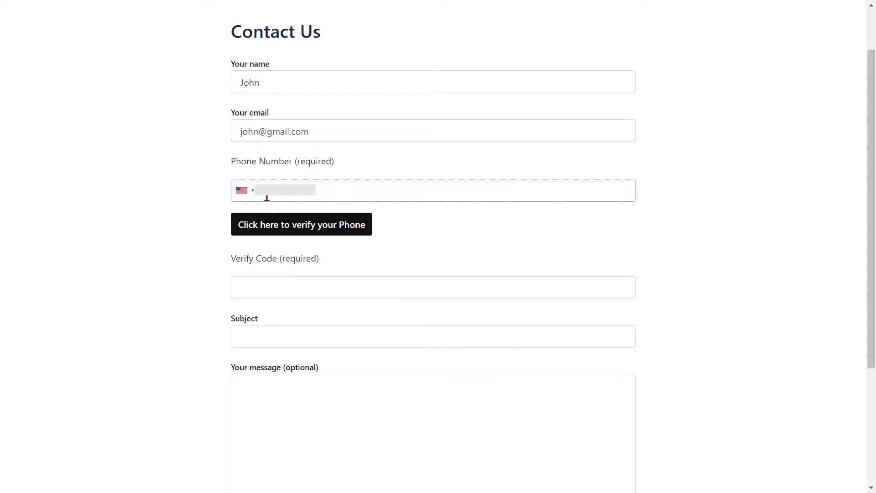
pyautogui.click(302, 227)
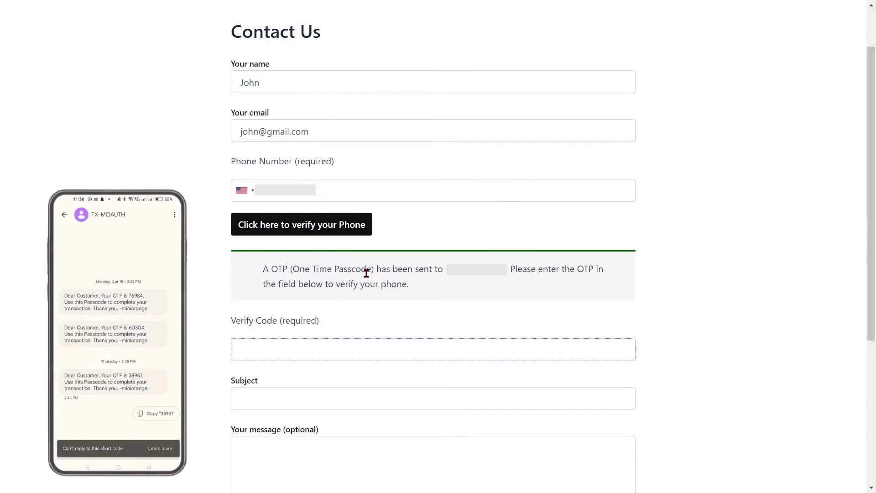
# Enter the OTP code, subject 'Enter subject' and message 'Enter text message.', then submit the form.
pyautogui.click(264, 399)
pyautogui.write('Enter subject')
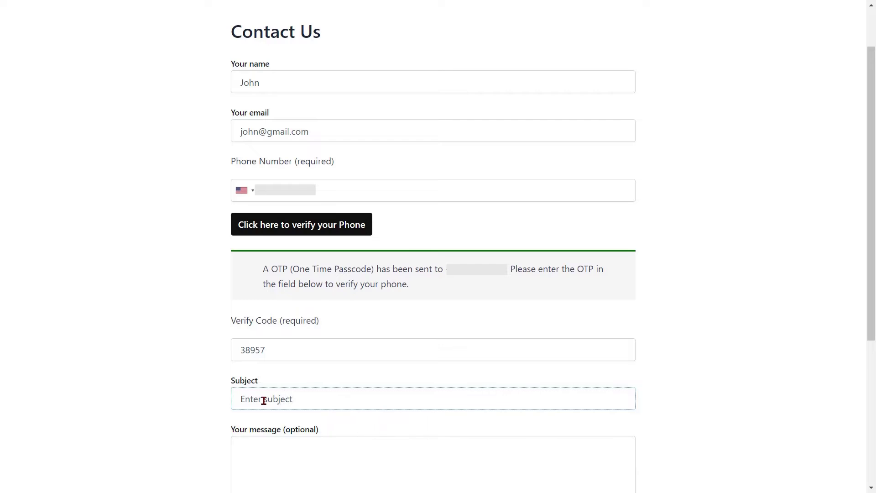
pyautogui.scroll(-5, 263, 400)
pyautogui.click(247, 208)
pyautogui.write('Enter text message.')
pyautogui.click(263, 376)
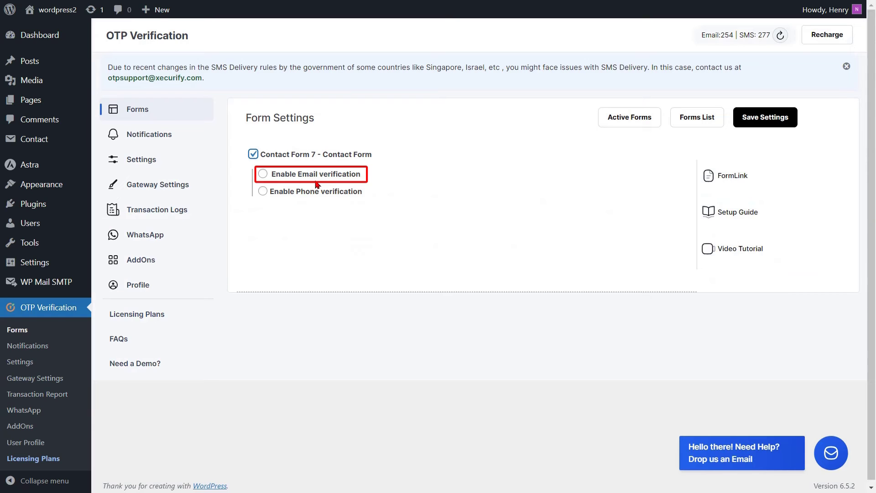
# Select Enable Email verification for Contact Form 7 and go to the Contact Forms list.
pyautogui.click(263, 174)
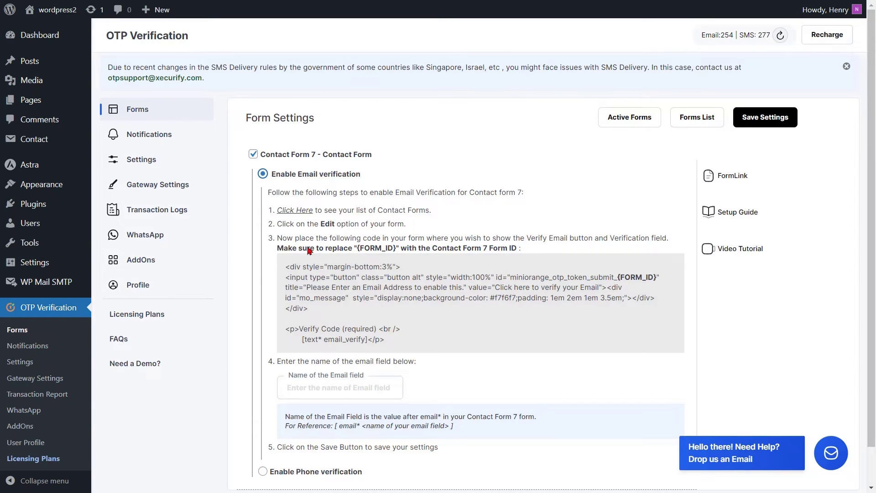
pyautogui.click(297, 211)
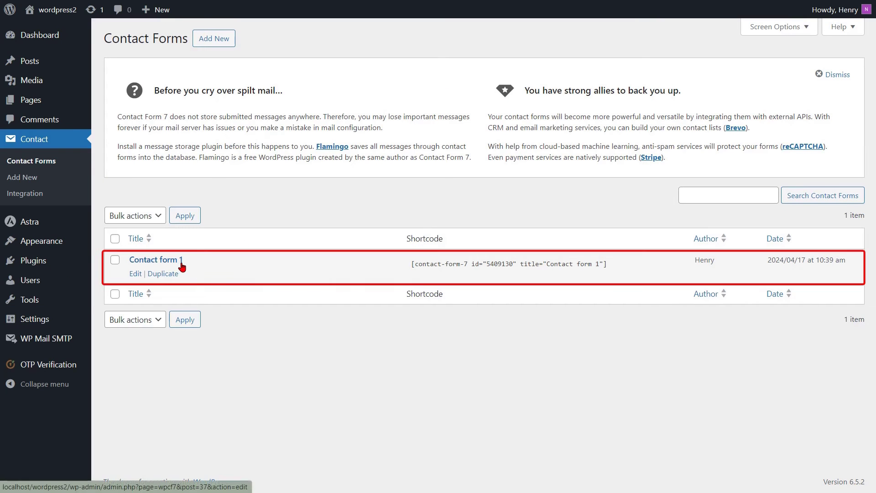
# Open Contact form 1 in the editor and select the email-verification code snippet.
pyautogui.click(135, 275)
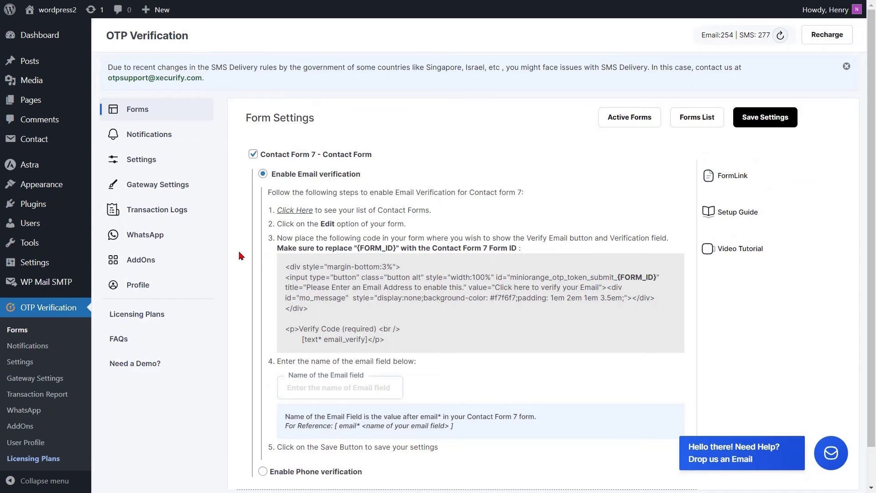
pyautogui.moveTo(285, 266); pyautogui.dragTo(390, 343)
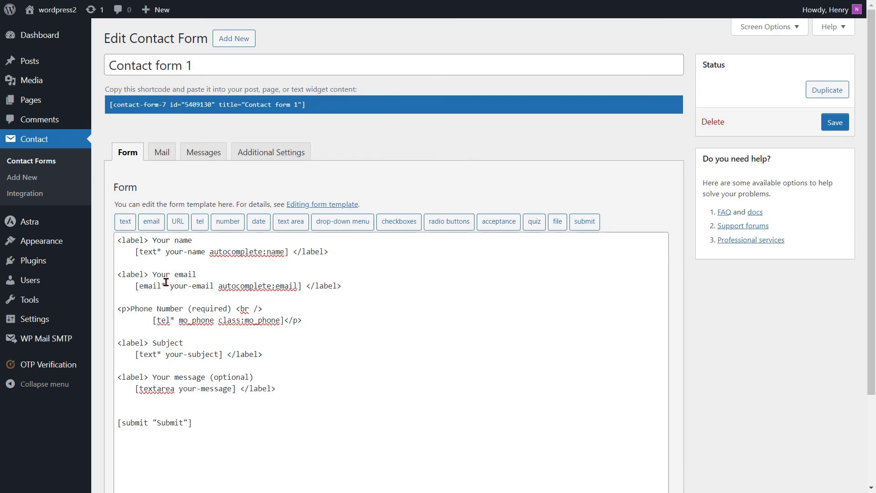
# Paste the email verification snippet on a new line above the Phone Number tag.
pyautogui.click(131, 297)
pyautogui.press('Return')
pyautogui.press('Return')
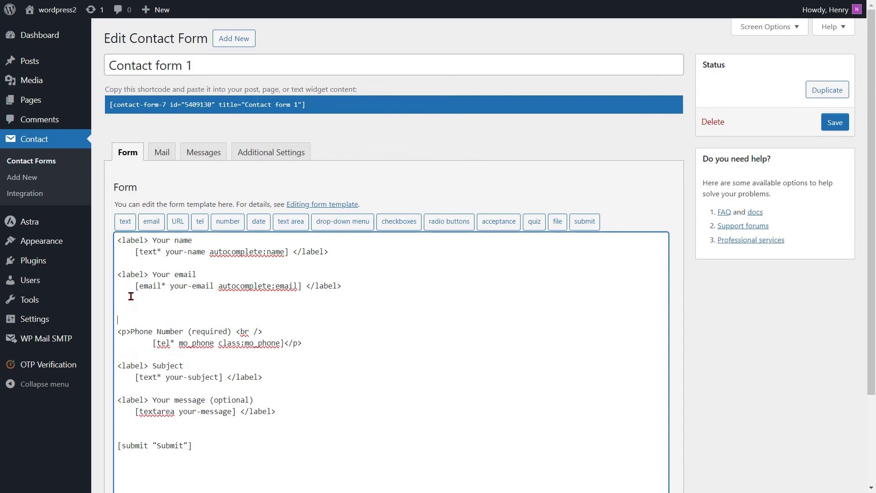
pyautogui.hotkey('ctrl', 'v')
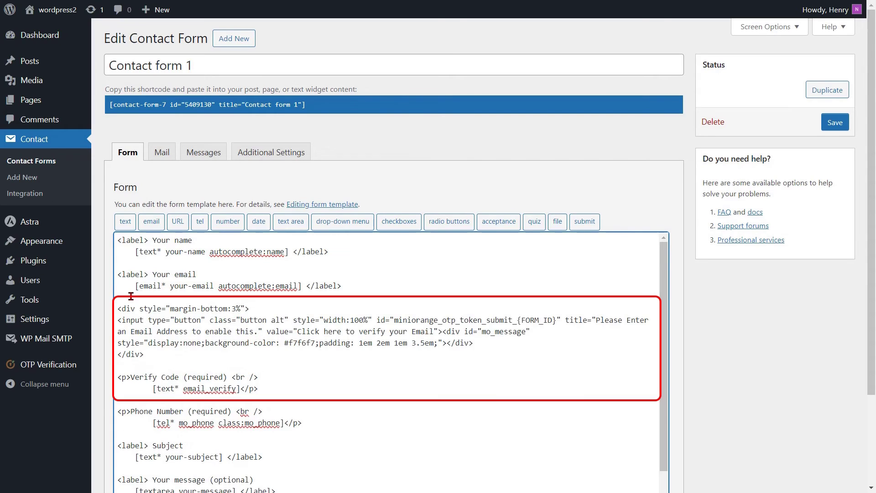
pyautogui.click(131, 297)
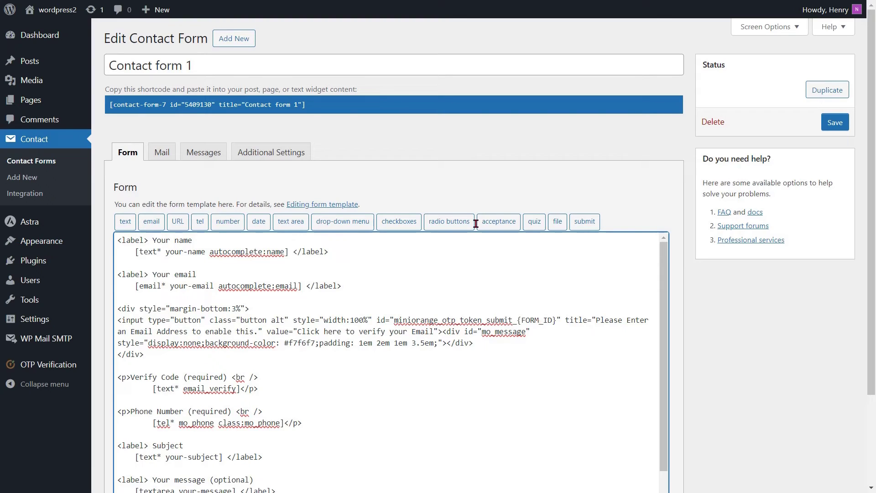
# Replace {FORM_ID} in the snippet with form ID 5409130 and save Contact form 1.
pyautogui.doubleClick(200, 108)
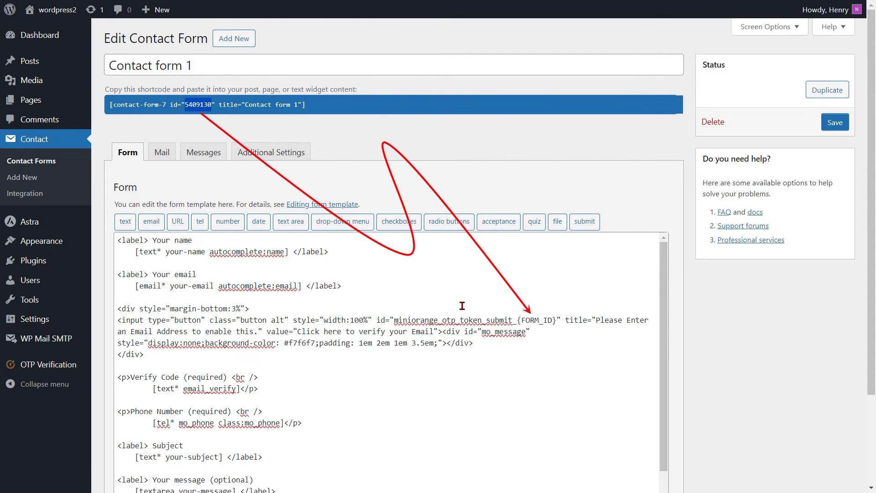
pyautogui.moveTo(557, 320); pyautogui.dragTo(517, 320)
pyautogui.hotkey('ctrl', 'v')
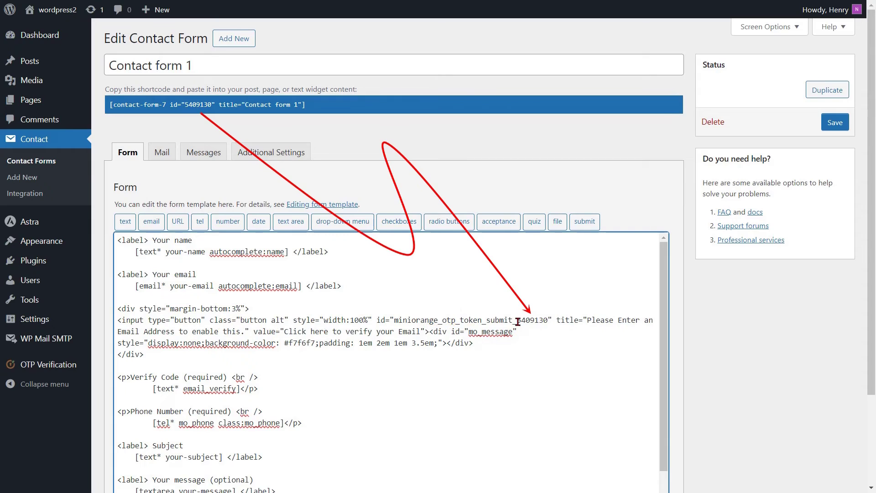
pyautogui.scroll(-5, 378, 447)
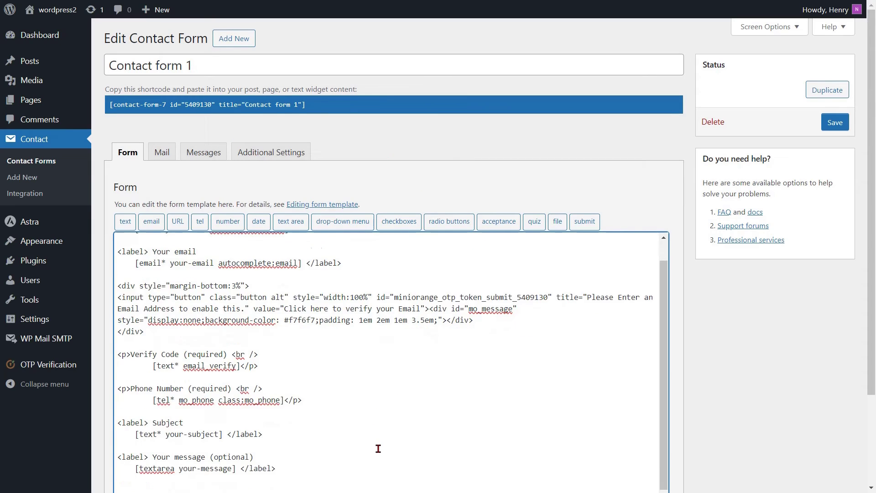
pyautogui.click(117, 434)
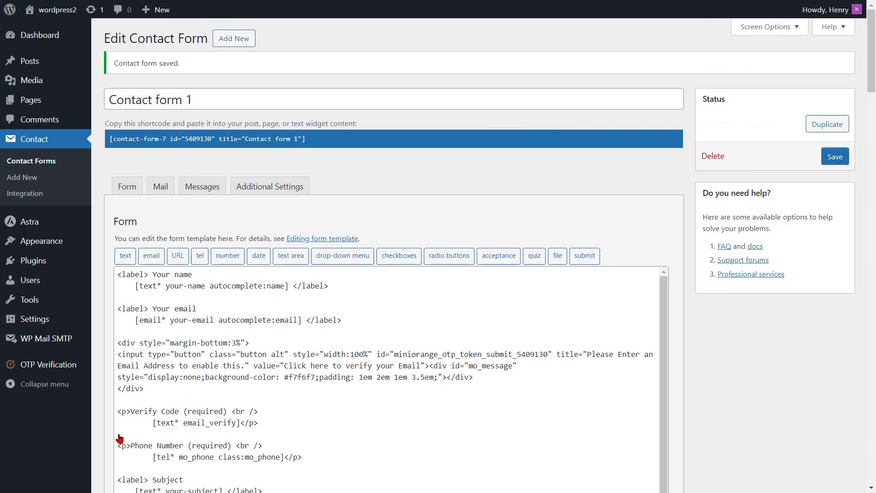
# Copy your-email into 'Name of the Email field' and save the OTP Verification settings.
pyautogui.moveTo(214, 320); pyautogui.dragTo(171, 323)
pyautogui.hotkey('ctrl', 'c')
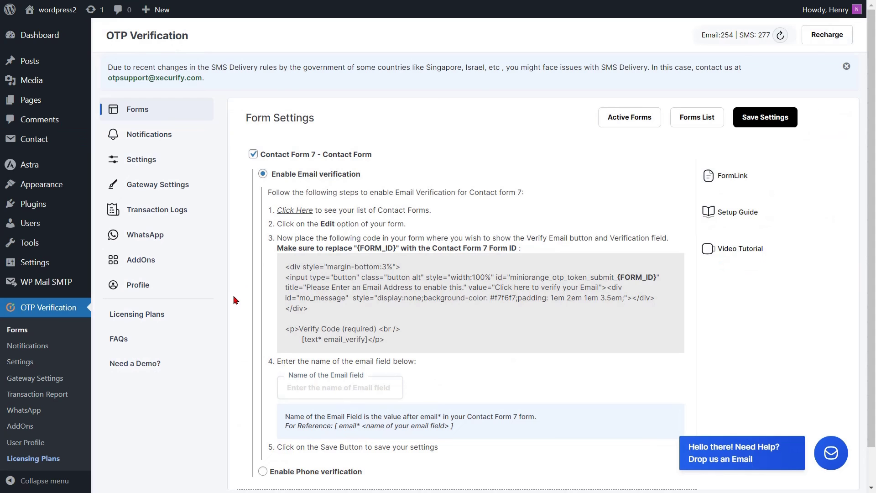
pyautogui.click(309, 387)
pyautogui.hotkey('ctrl', 'v')
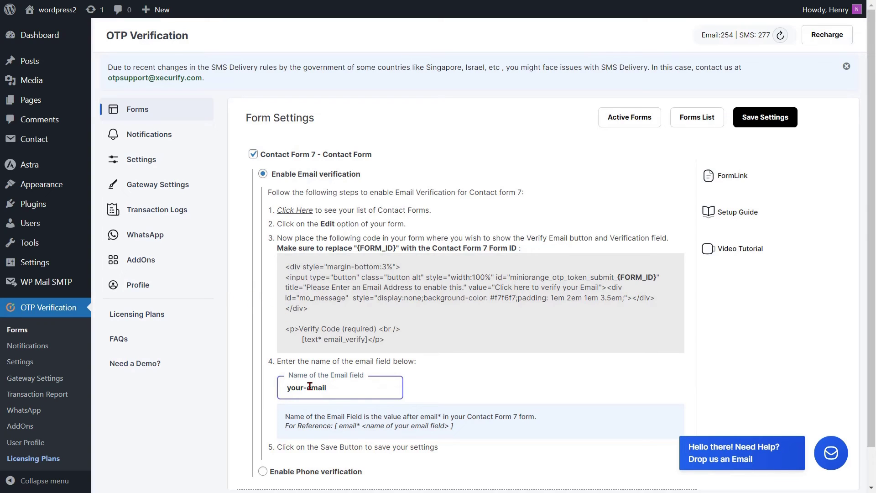
pyautogui.click(755, 119)
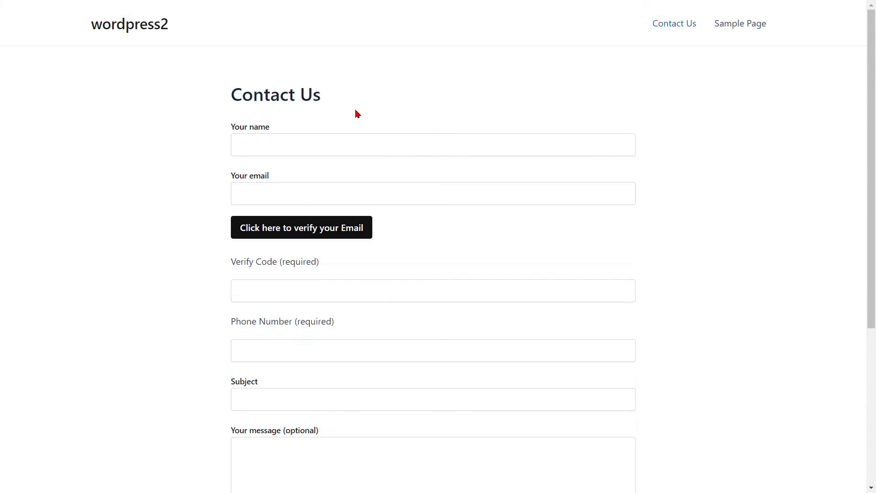
# Enter the sender's name and email address, then request the email verification code.
pyautogui.scroll(-2, 358, 114)
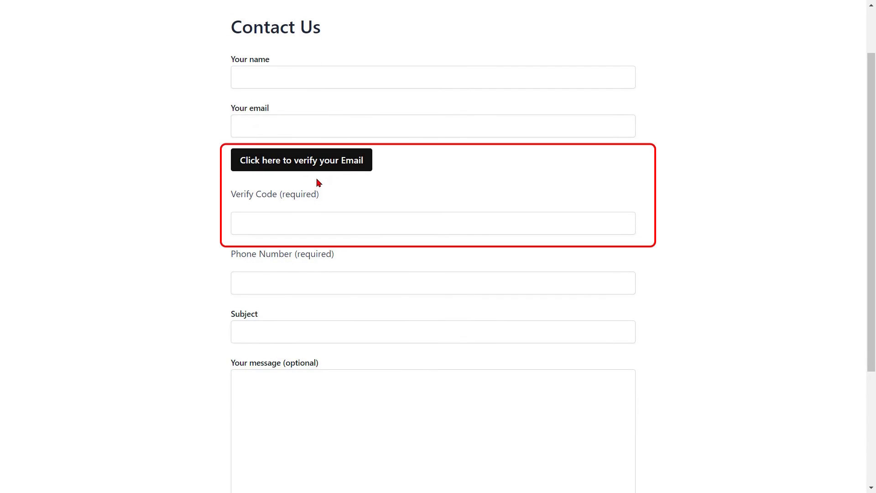
pyautogui.click(300, 79)
pyautogui.write('Jo')
pyautogui.click(274, 126)
pyautogui.click(302, 164)
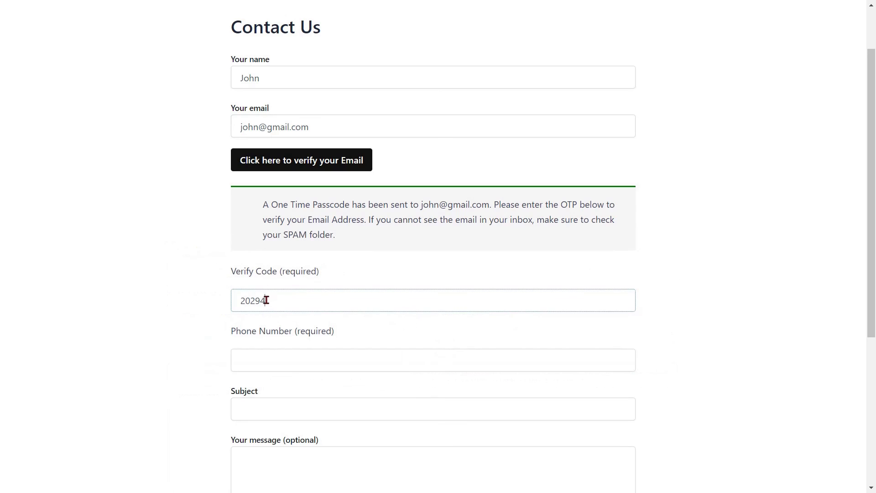
# Fill phone, subject 'Enter subject' and message 'Enter text message.', then submit the form.
pyautogui.click(250, 356)
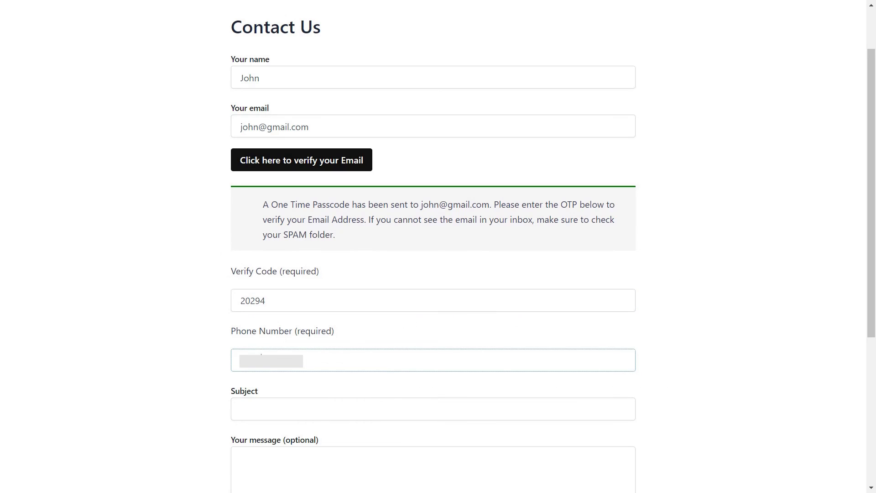
pyautogui.click(250, 407)
pyautogui.write('Enter subject')
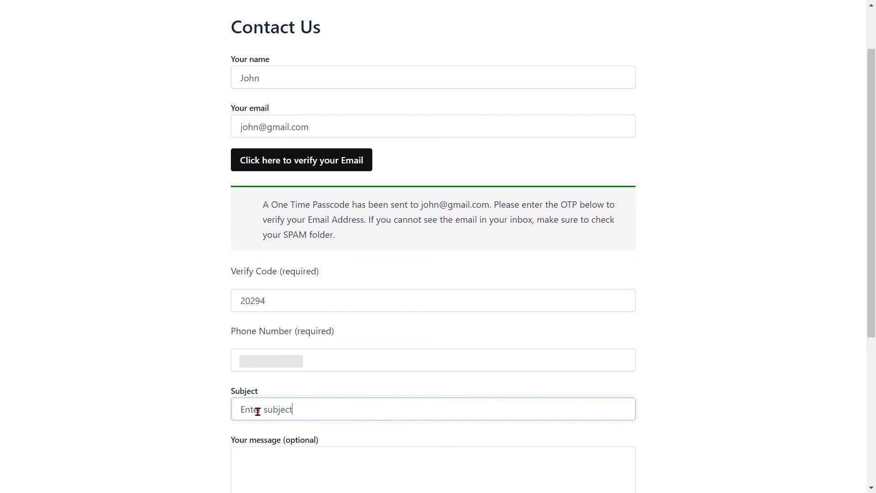
pyautogui.scroll(-5, 257, 411)
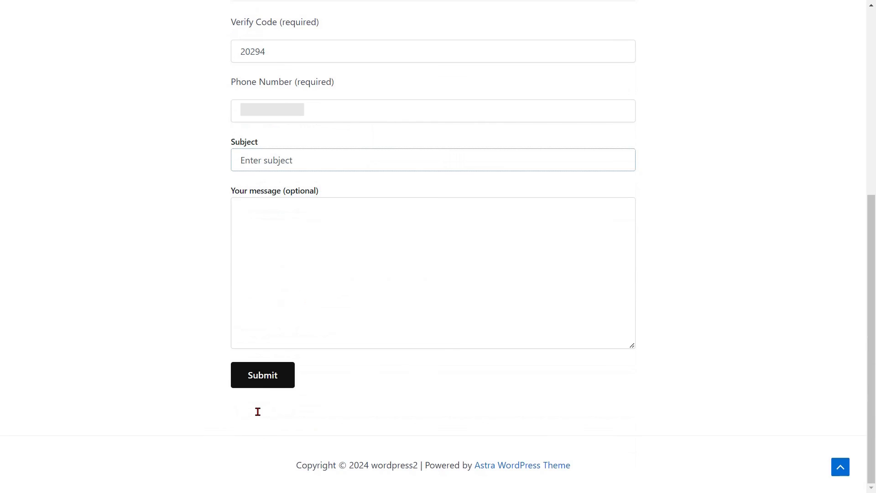
pyautogui.click(243, 204)
pyautogui.write('Enter text message.')
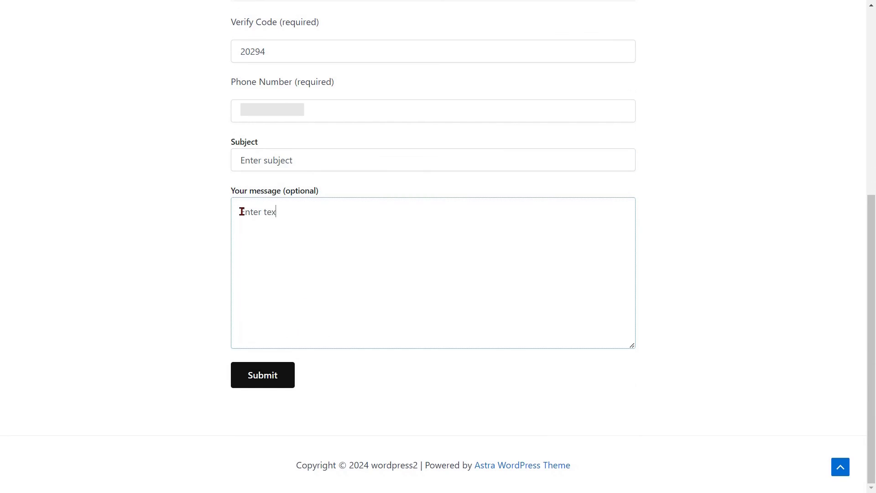
pyautogui.click(266, 379)
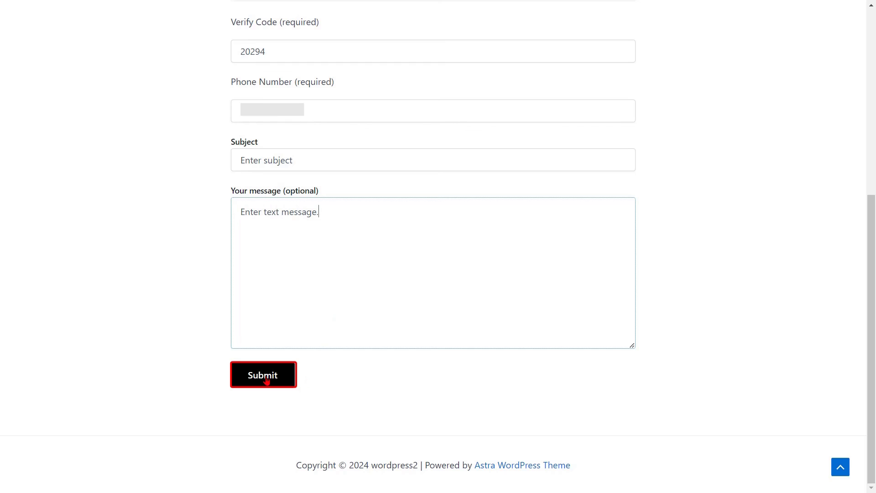